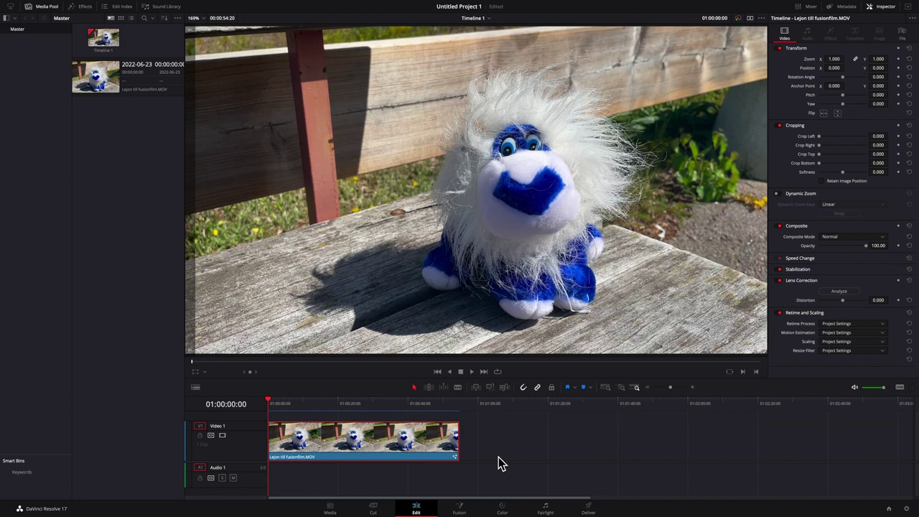
Step: Switch to the Fusion page so Lejon till fusionfilm.MOV appears as MediaIn1 feeding MediaOut1
{"action": "left_click", "coordinate": [463, 509]}
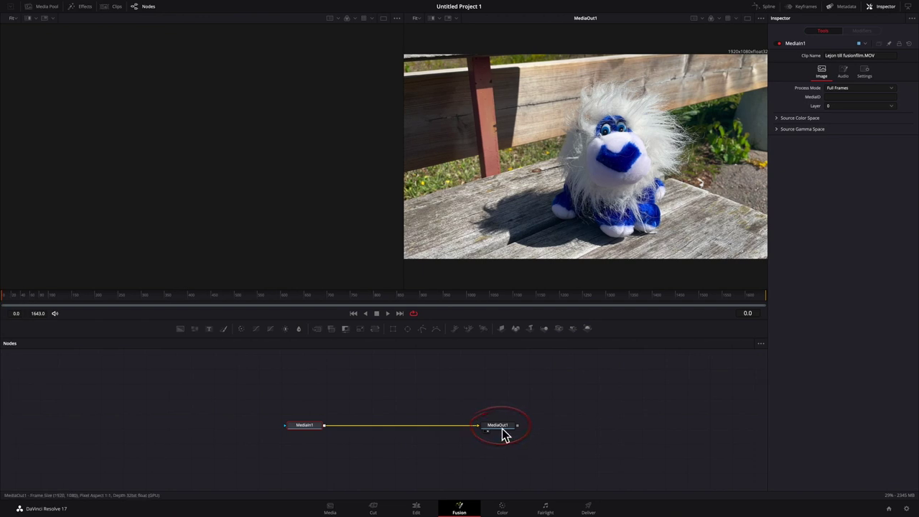
Step: Nudge MediaOut1, cut its link from MediaIn1, then rewire MediaIn1's output into MediaOut1's input
{"action": "mouse_move", "coordinate": [503, 429]}
{"action": "left_mouse_down"}
{"action": "mouse_move", "coordinate": [500, 438]}
{"action": "mouse_move", "coordinate": [501, 408]}
{"action": "mouse_move", "coordinate": [502, 434]}
{"action": "left_mouse_up"}
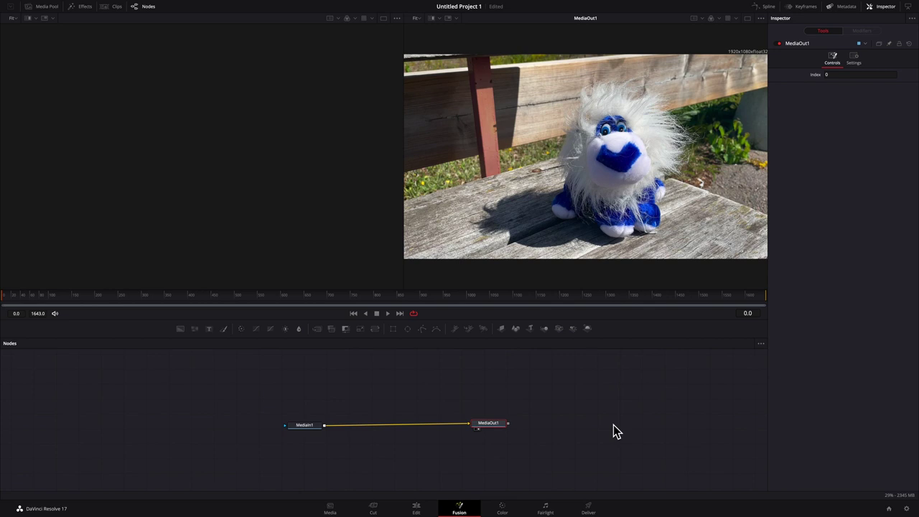
{"action": "left_click", "coordinate": [453, 424]}
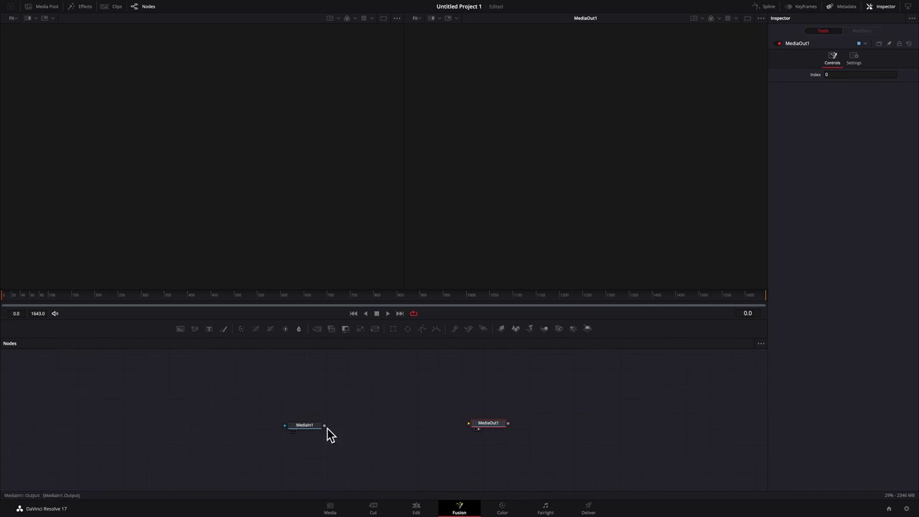
{"action": "left_click_drag", "start_coordinate": [327, 427], "coordinate": [395, 403]}
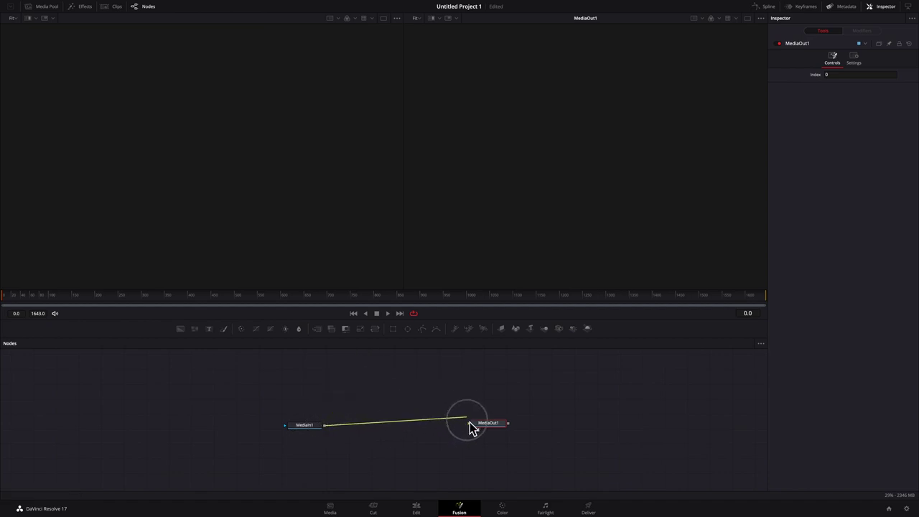
{"action": "left_click_drag", "start_coordinate": [396, 404], "coordinate": [475, 429]}
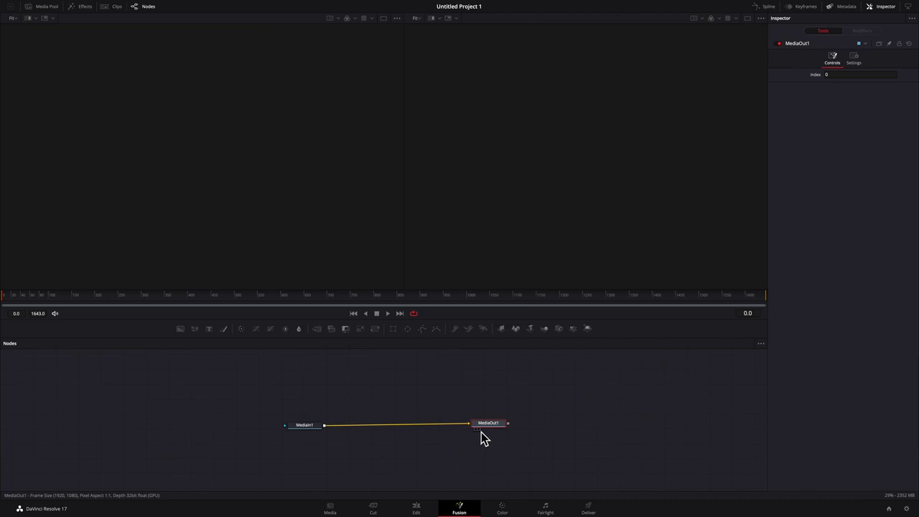
Step: Load MediaOut1 into the right viewer with key 2 and MediaIn1 into the left with key 1
{"action": "left_click", "coordinate": [481, 433]}
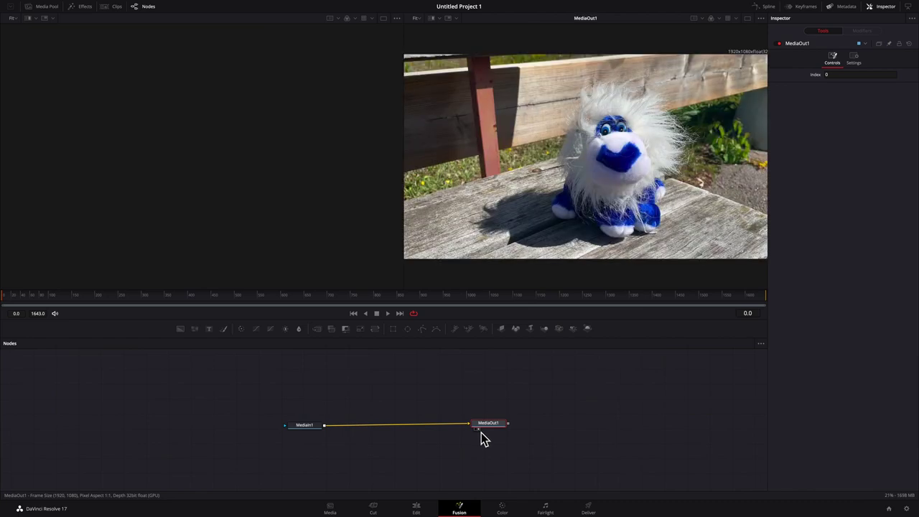
{"action": "left_click", "coordinate": [480, 431]}
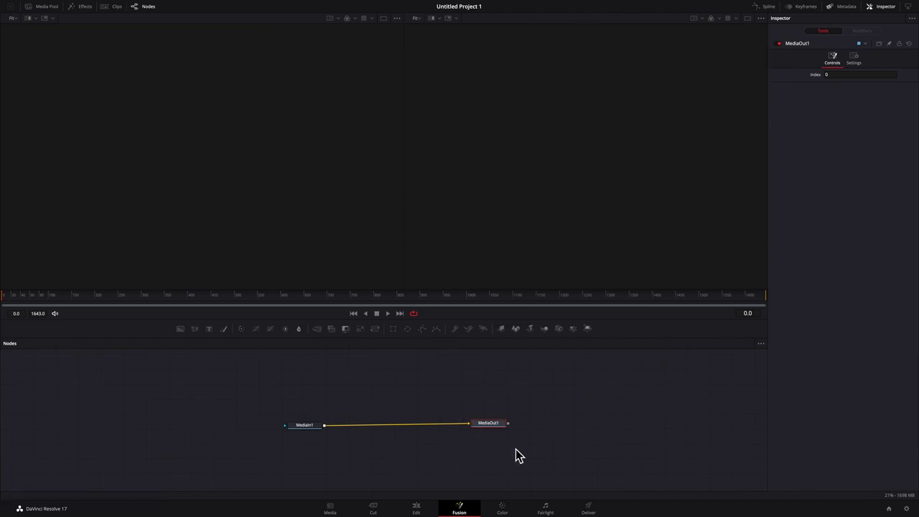
{"action": "key", "text": "2"}
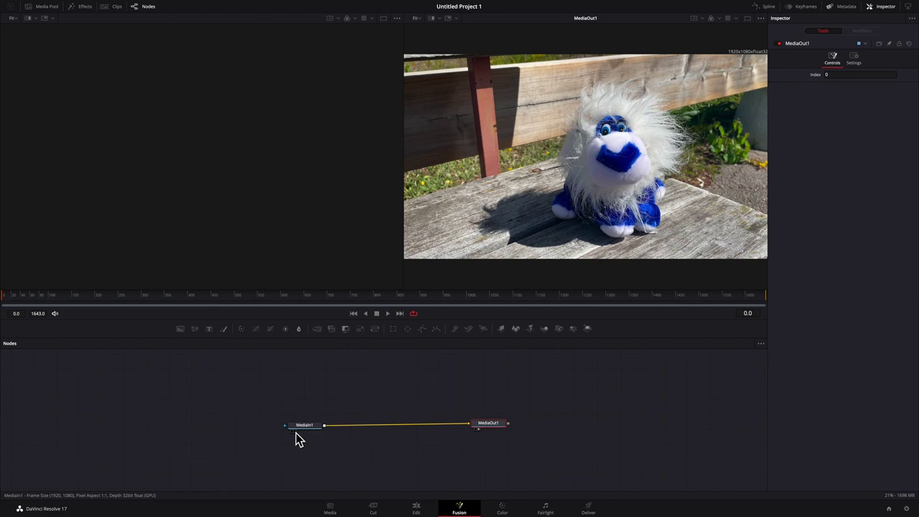
{"action": "key", "text": "1"}
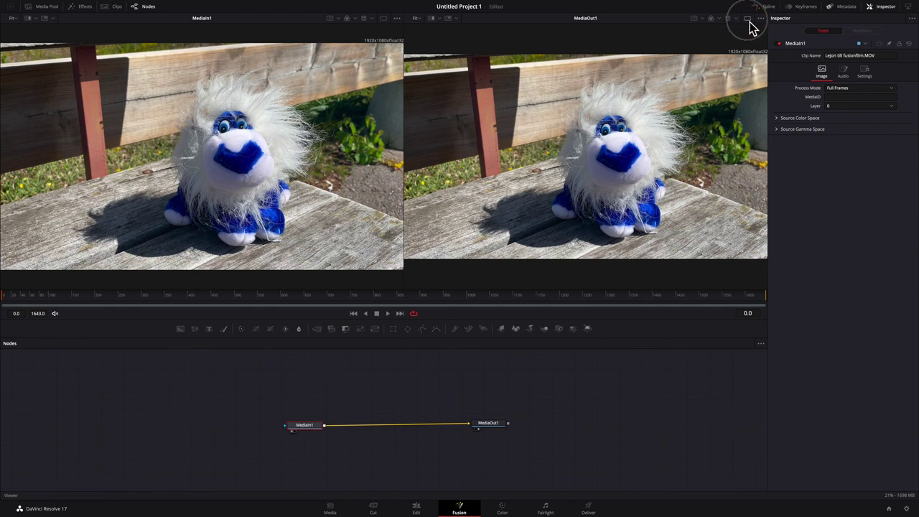
Step: Toggle to a single viewer and back to dual viewers, then show the Media Pool
{"action": "left_click", "coordinate": [748, 18]}
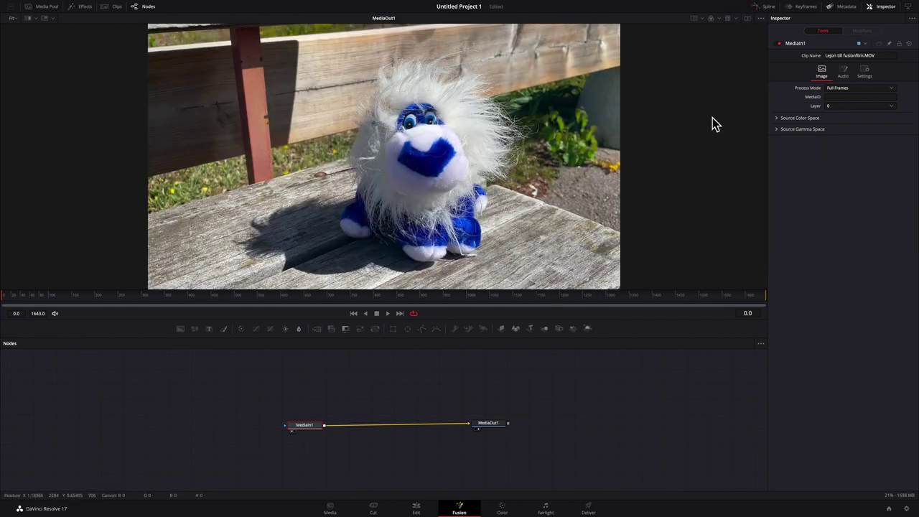
{"action": "left_click", "coordinate": [748, 19]}
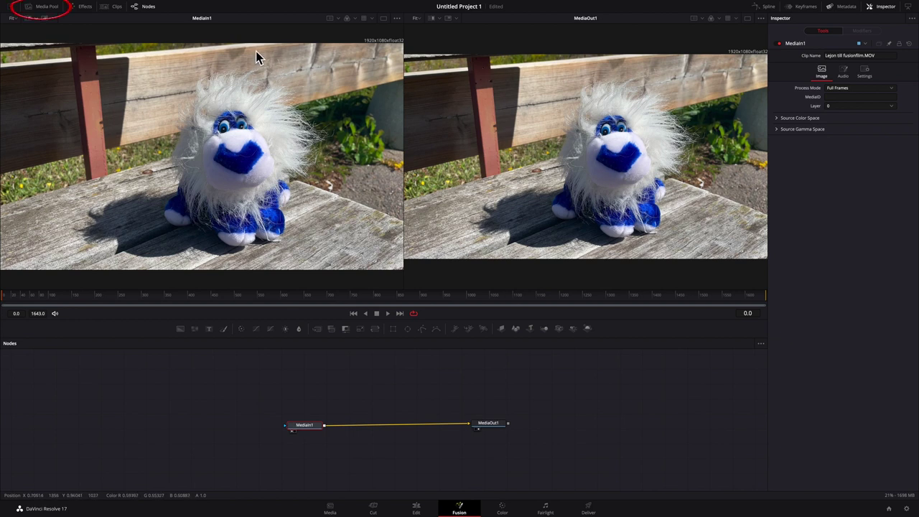
{"action": "left_click", "coordinate": [48, 8]}
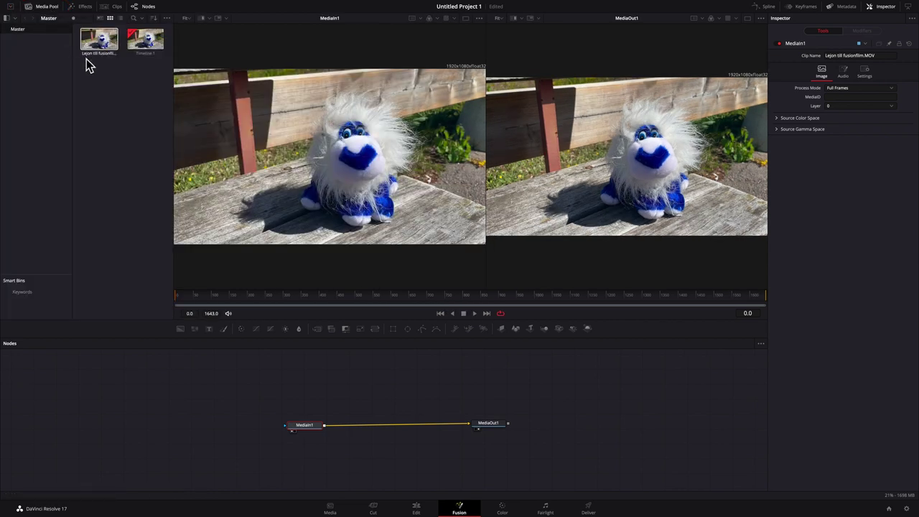
Step: Select Timeline 1 and the lion clip, then list the 3D tools in the Effects library
{"action": "left_click", "coordinate": [104, 35]}
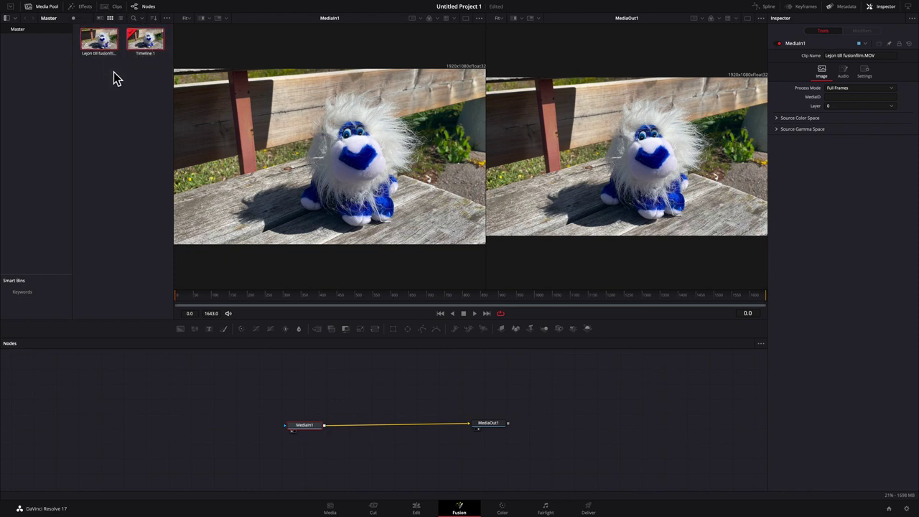
{"action": "left_click", "coordinate": [98, 46]}
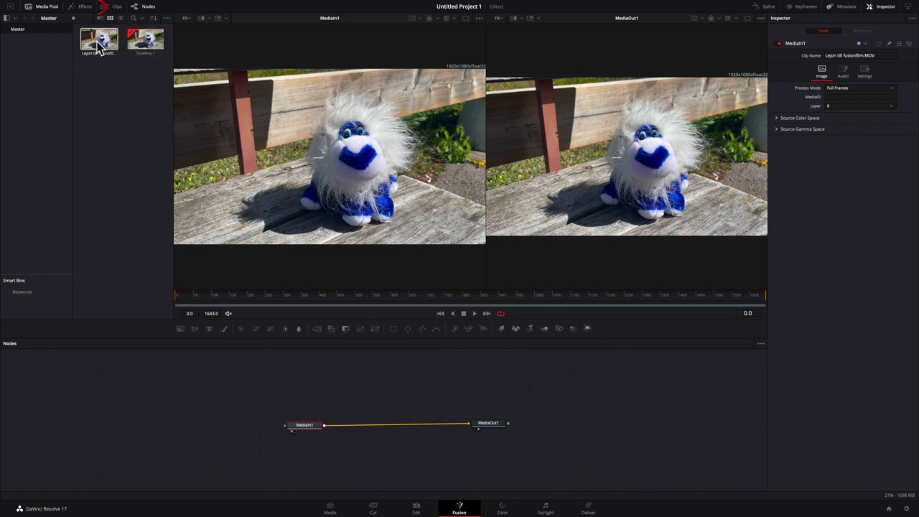
{"action": "left_click", "coordinate": [83, 6]}
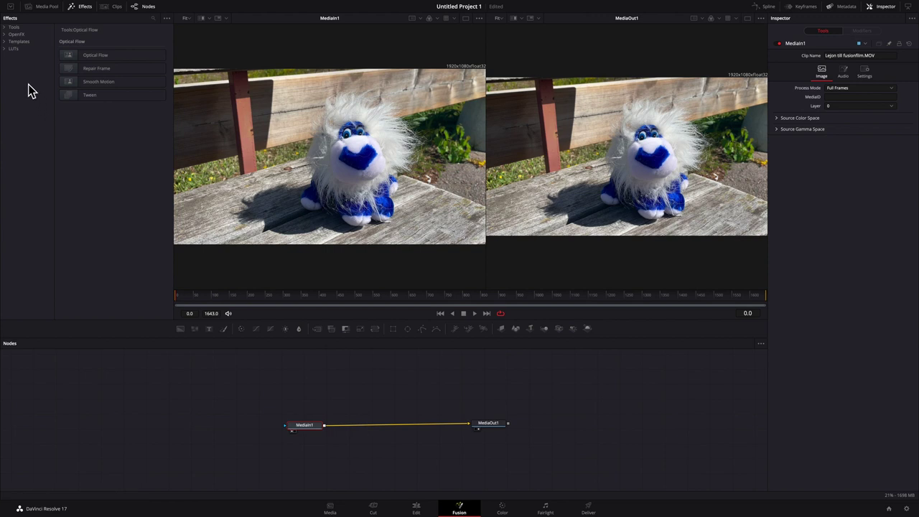
{"action": "left_click", "coordinate": [4, 27]}
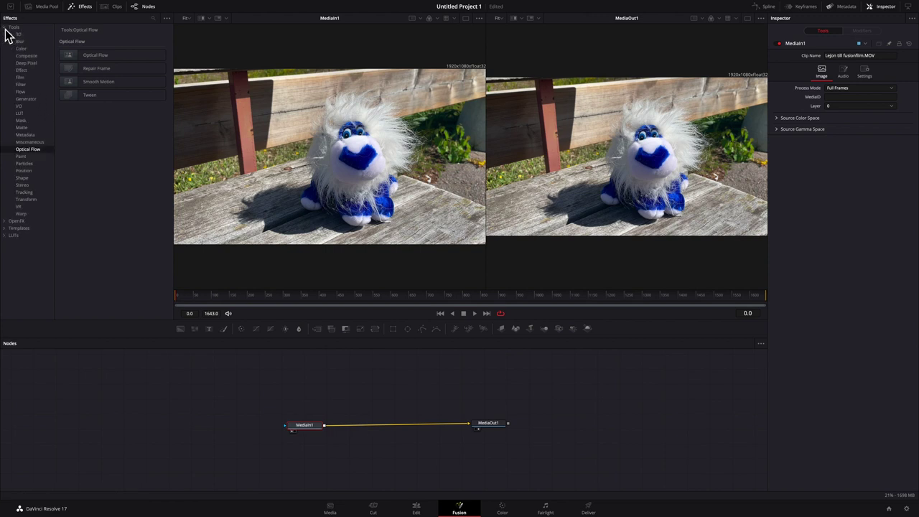
{"action": "left_click", "coordinate": [20, 34]}
{"action": "left_click", "coordinate": [26, 63]}
{"action": "left_click", "coordinate": [22, 84]}
{"action": "left_click", "coordinate": [22, 141]}
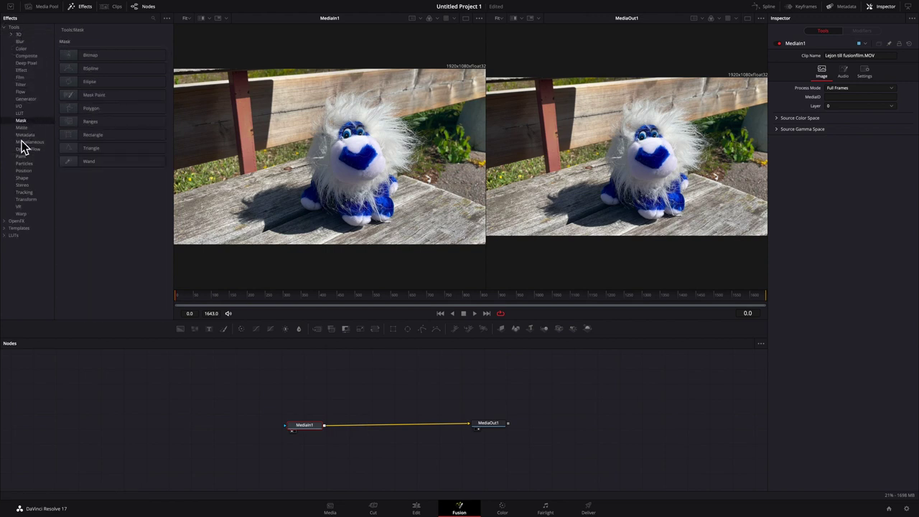
{"action": "left_click", "coordinate": [24, 106]}
{"action": "left_click", "coordinate": [25, 92]}
{"action": "left_click", "coordinate": [25, 55]}
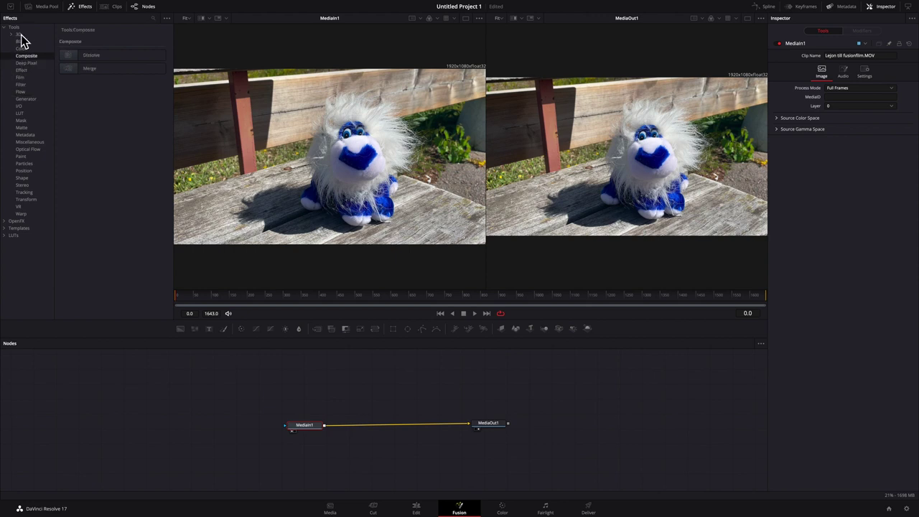
{"action": "left_click", "coordinate": [20, 34]}
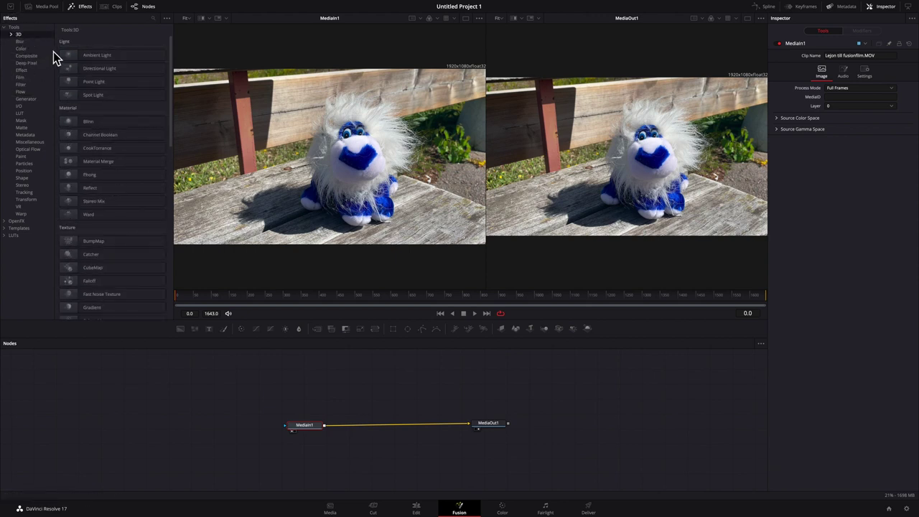
Step: Show the timeline clips strip and toggle the node editor off and back on
{"action": "left_click", "coordinate": [115, 7]}
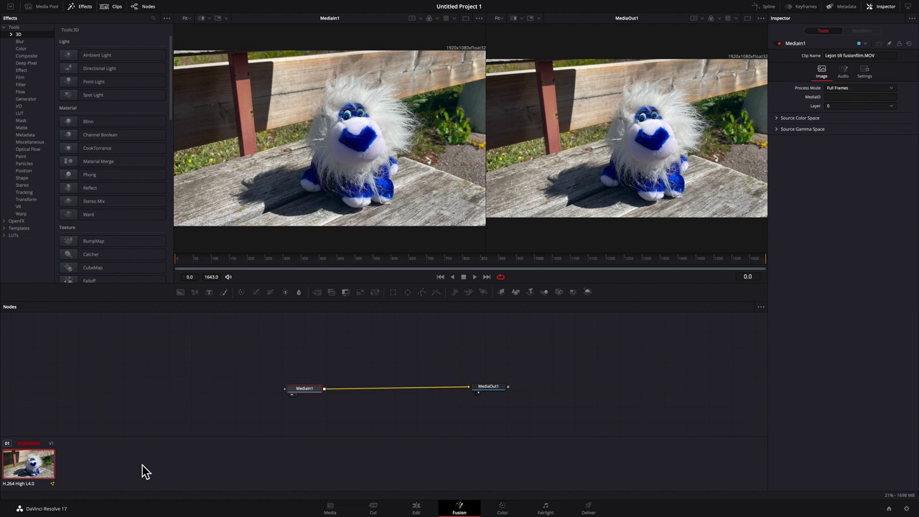
{"action": "left_click", "coordinate": [150, 8]}
{"action": "left_click", "coordinate": [150, 8]}
Step: Drag the playhead to frame 59 in the Spline editor, then close the Spline panel
{"action": "left_click", "coordinate": [770, 10]}
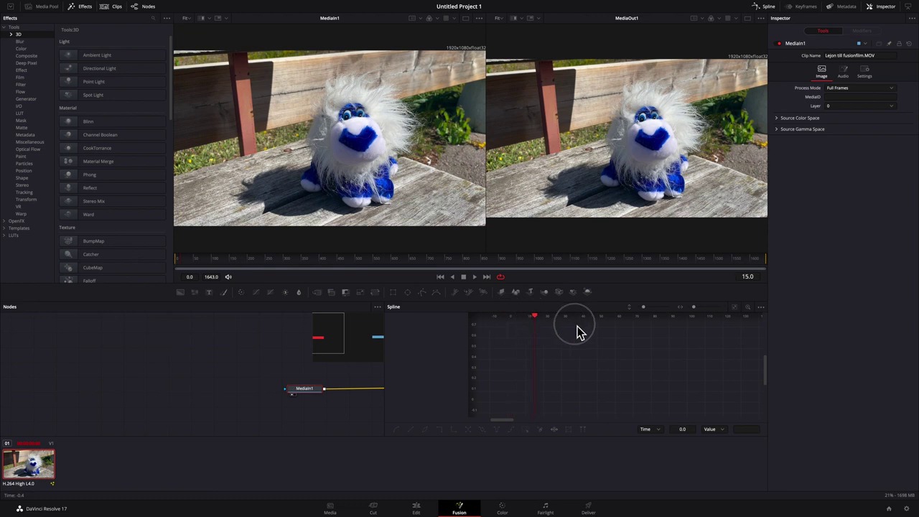
{"action": "left_click_drag", "start_coordinate": [551, 332], "coordinate": [615, 338]}
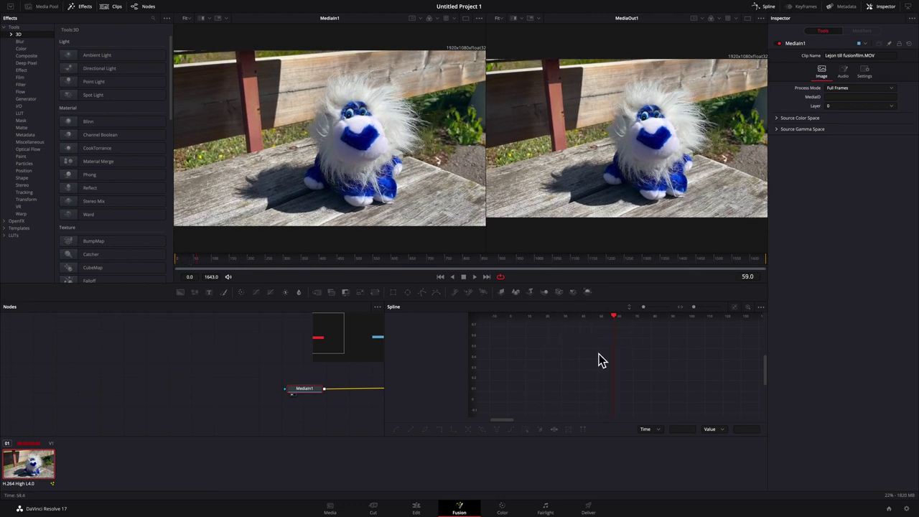
{"action": "left_click", "coordinate": [768, 7]}
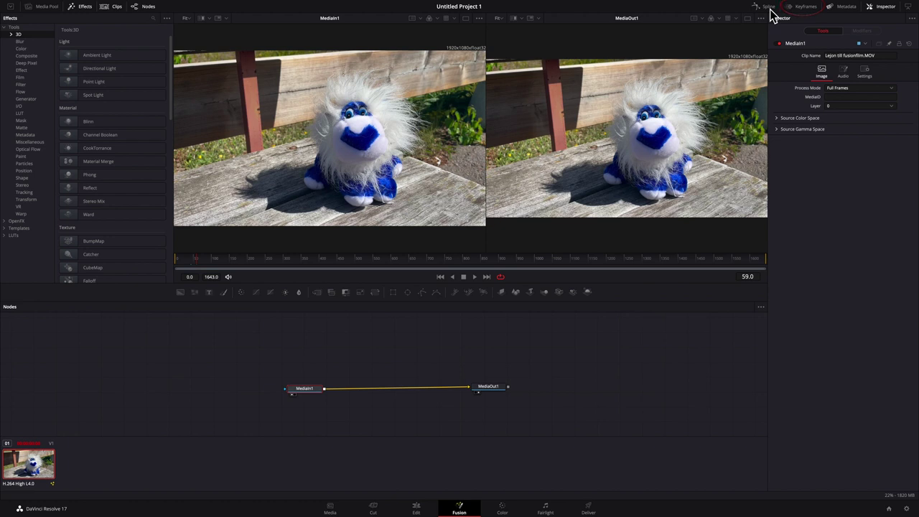
Step: Show the Keyframes editor from the top toolbar, with the playhead at frame 111
{"action": "left_click", "coordinate": [803, 10]}
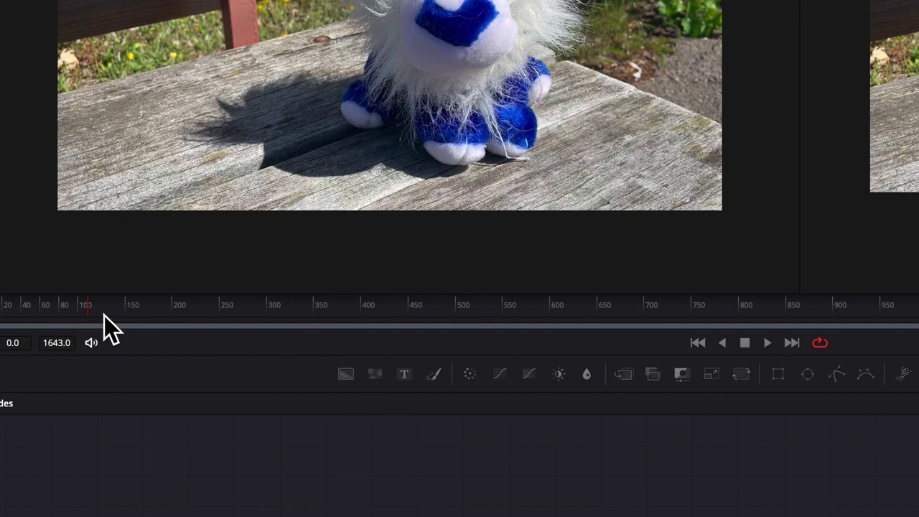
Step: Scrub forward, then enter 600 in the current-frame field to jump to frame 600
{"action": "mouse_move", "coordinate": [93, 316]}
{"action": "left_mouse_down"}
{"action": "mouse_move", "coordinate": [364, 341]}
{"action": "mouse_move", "coordinate": [150, 304]}
{"action": "left_mouse_up"}
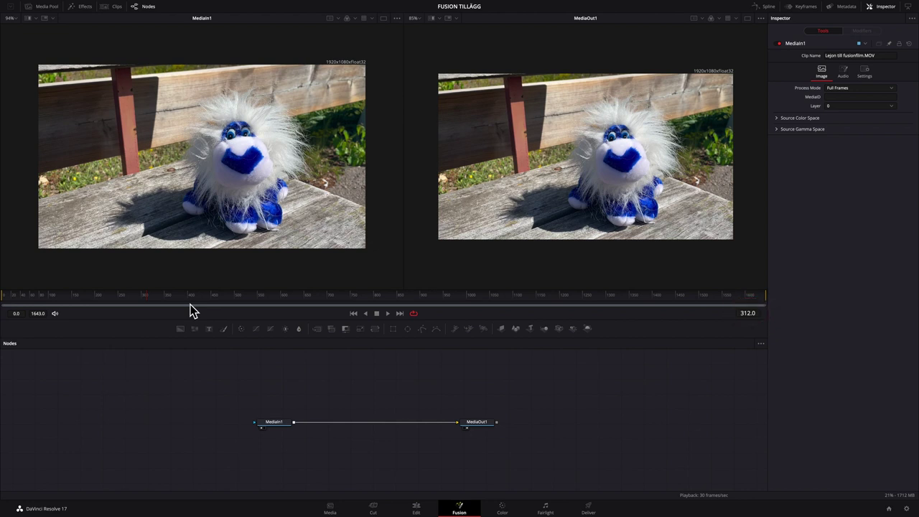
{"action": "left_click", "coordinate": [749, 314]}
{"action": "type", "text": "6"}
{"action": "type", "text": "00"}
{"action": "key", "text": "Return"}
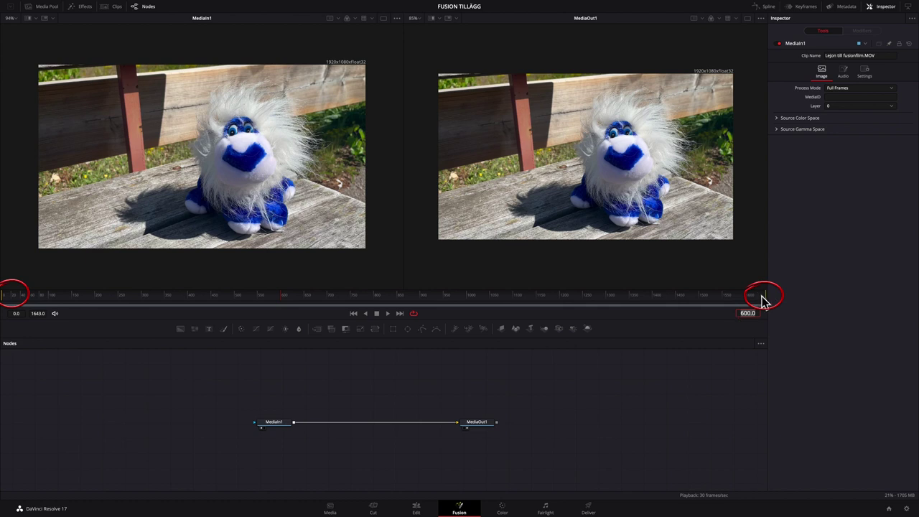
Step: Reset the render range, then Cmd-drag on the time ruler to mark frames 547 to 649
{"action": "left_click_drag", "start_coordinate": [767, 301], "coordinate": [564, 301]}
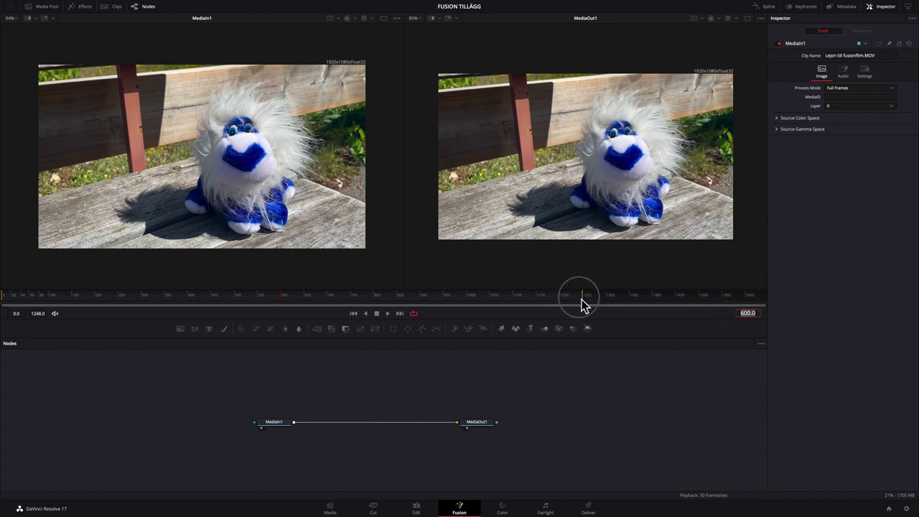
{"action": "left_click_drag", "start_coordinate": [4, 301], "coordinate": [185, 302]}
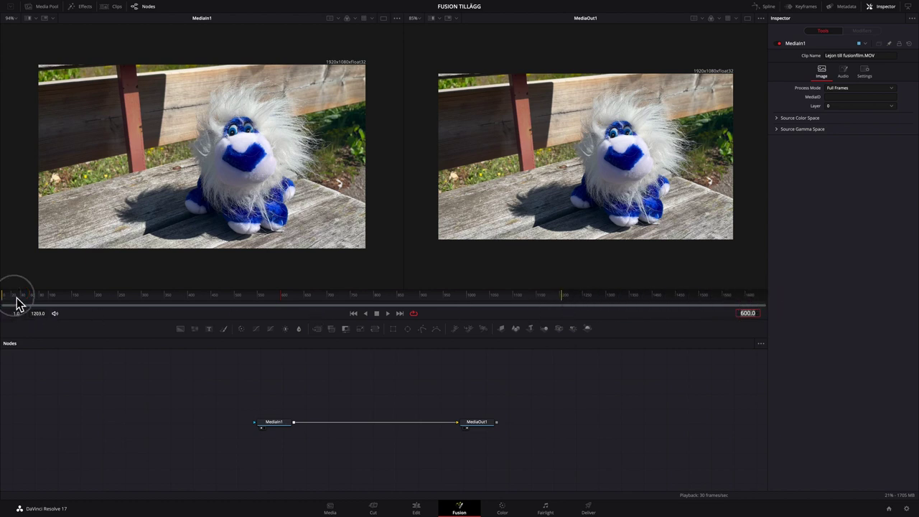
{"action": "double_click", "coordinate": [406, 295]}
{"action": "key", "text": "super"}
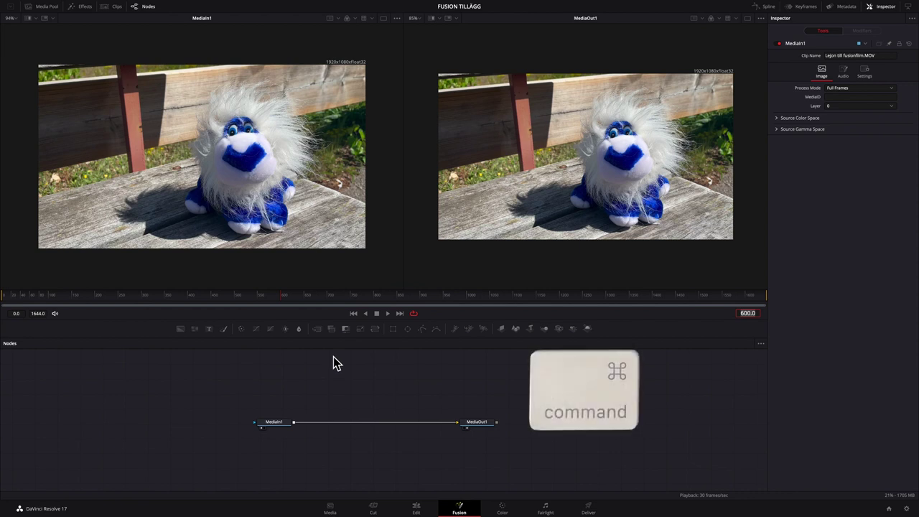
{"action": "left_click", "coordinate": [256, 296]}
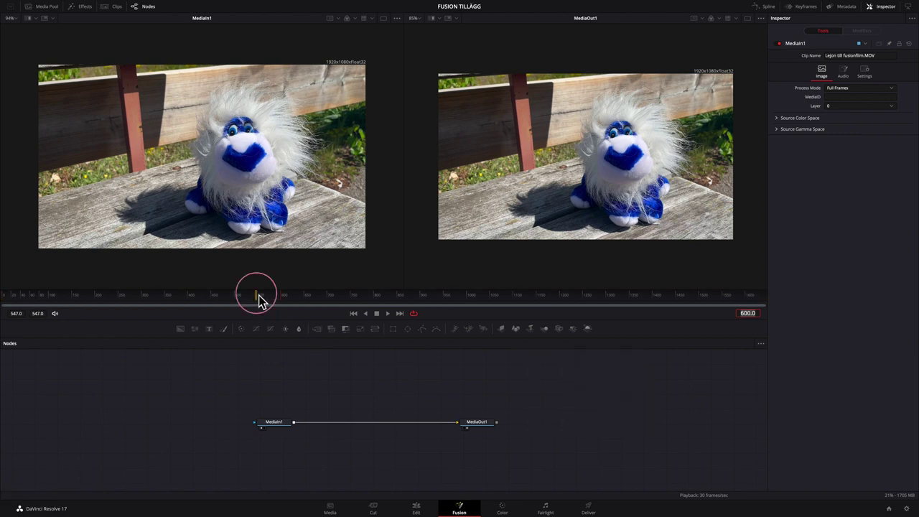
{"action": "left_click_drag", "start_coordinate": [260, 301], "coordinate": [306, 305]}
Step: Play and stop the 547–649 range, then Cmd-double-click the ruler to restore 0–1644
{"action": "left_click", "coordinate": [389, 314]}
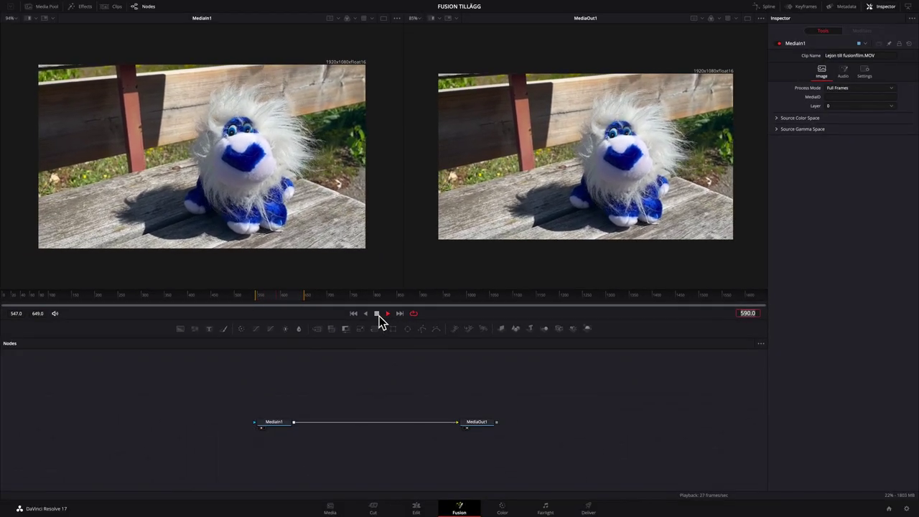
{"action": "left_click", "coordinate": [378, 315]}
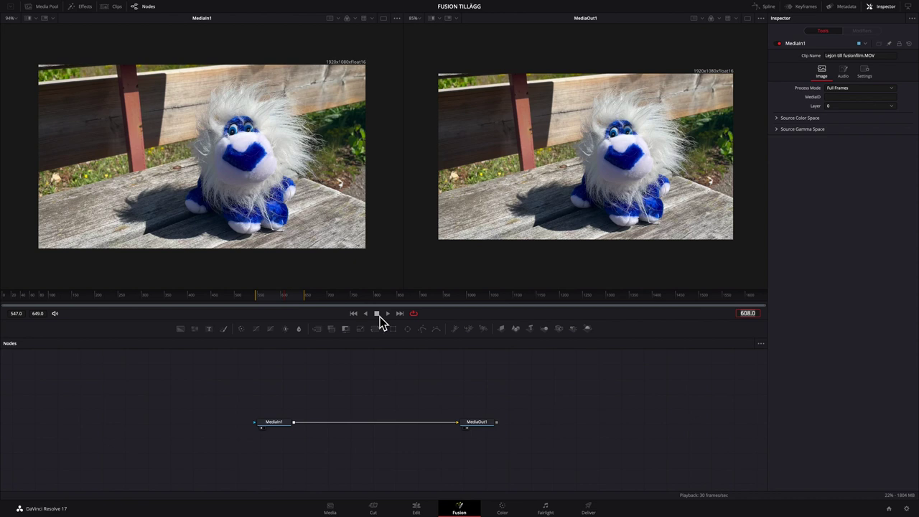
{"action": "key", "text": "super"}
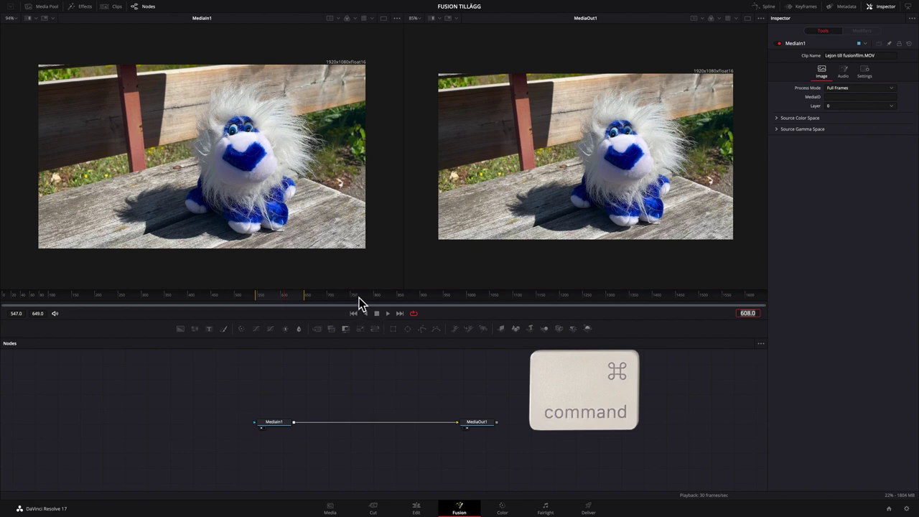
{"action": "double_click", "coordinate": [359, 302]}
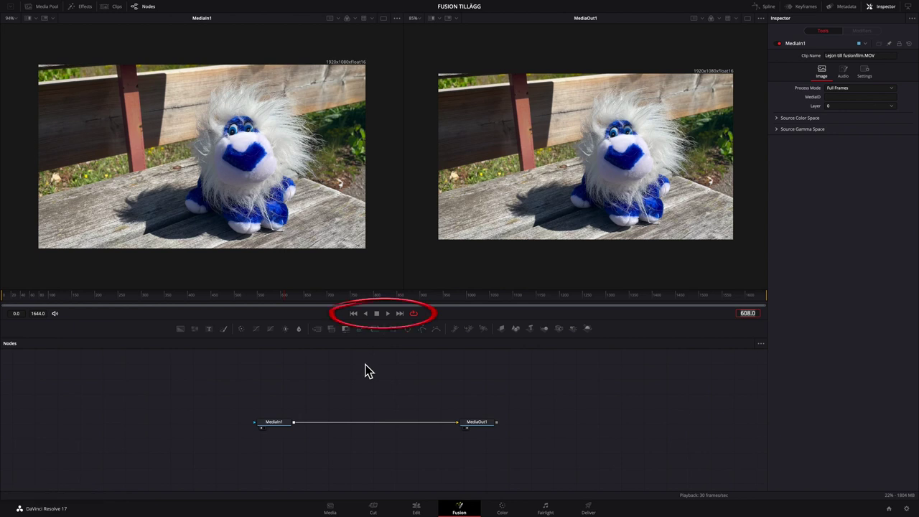
Step: Play the clip forward, then in reverse, then stop playback
{"action": "left_click", "coordinate": [388, 314]}
{"action": "left_click", "coordinate": [367, 314]}
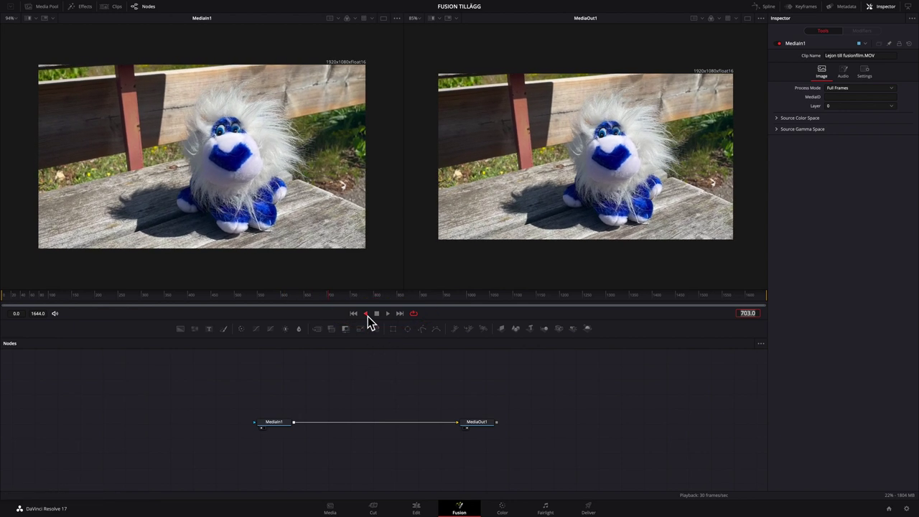
{"action": "left_click", "coordinate": [376, 314]}
Step: Jump to frame 0, then to the last frame 1644, then set the playhead to frame 799
{"action": "left_click", "coordinate": [354, 314]}
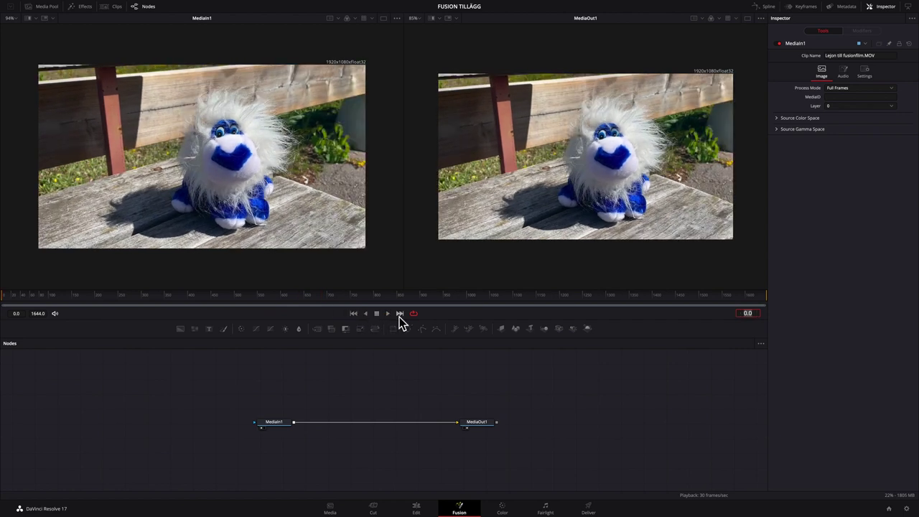
{"action": "left_click", "coordinate": [400, 314]}
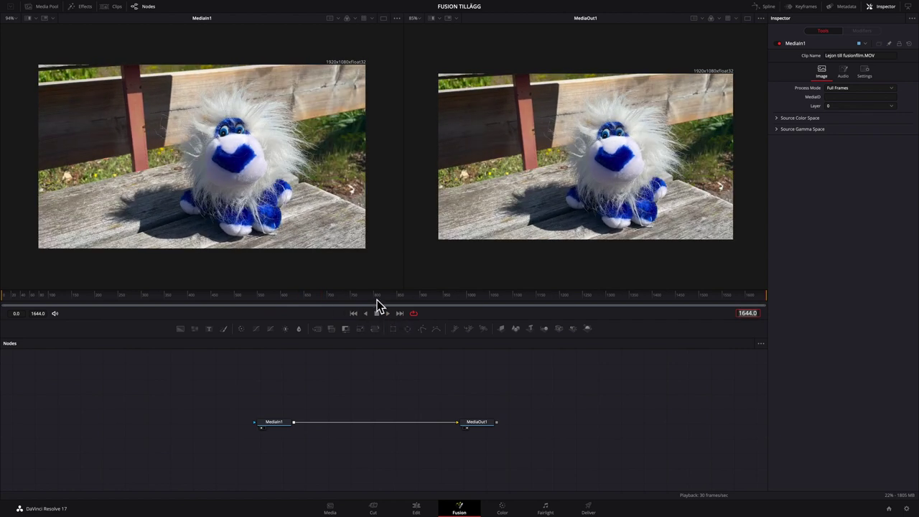
{"action": "left_click", "coordinate": [377, 300]}
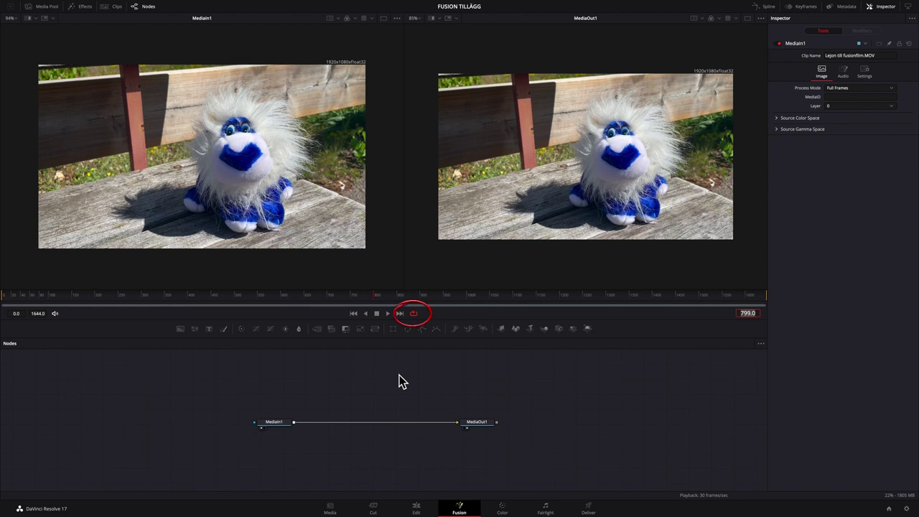